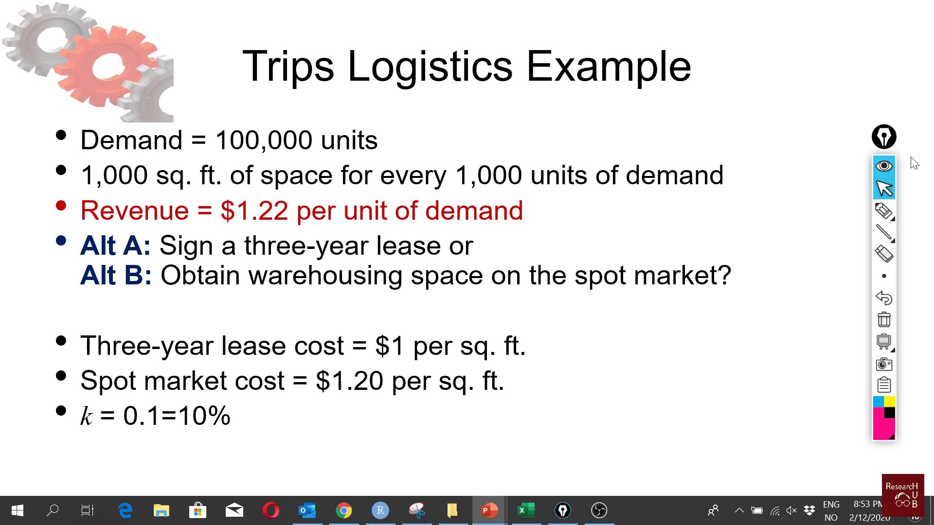
- With the Epic Pen pen, tick Demand, underline 1,000 sq. and circle the second 1,000
mouse_move(884, 211)
left_click(824, 222)
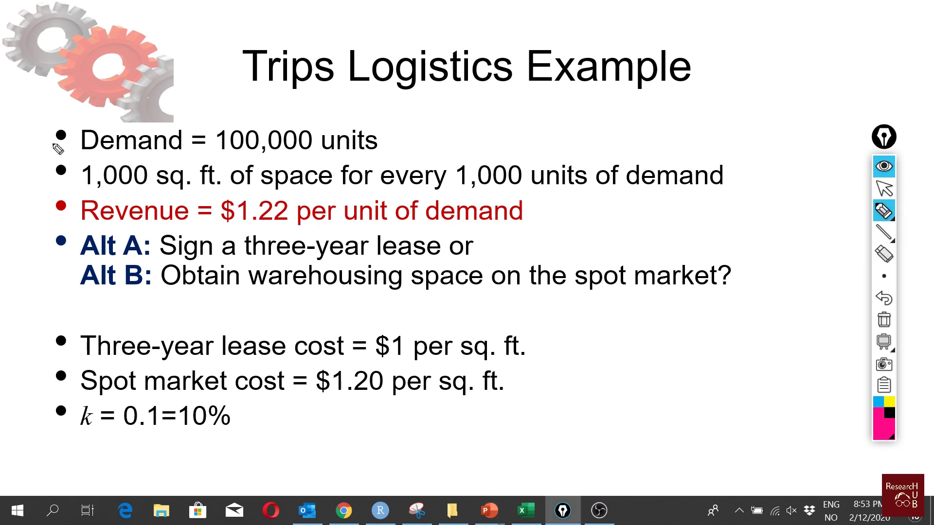
left_click_drag(46, 144, 78, 107)
left_click_drag(89, 191, 196, 184)
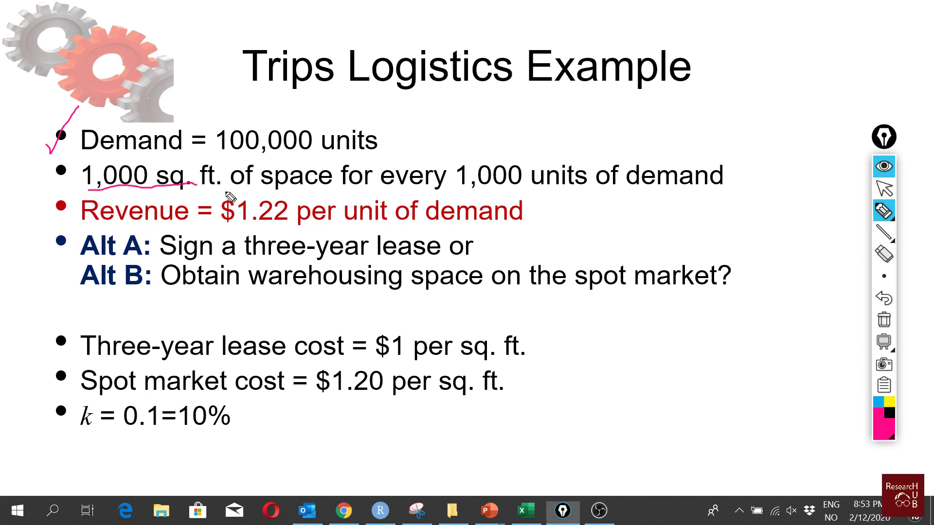
left_click_drag(457, 193, 536, 185)
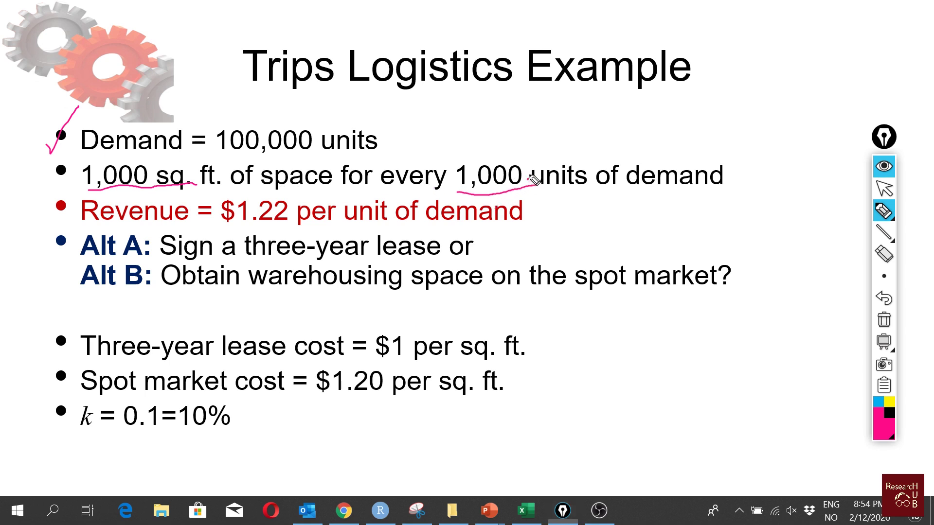
mouse_move(530, 176)
left_mouse_down()
mouse_move(447, 168)
mouse_move(517, 196)
mouse_move(535, 176)
left_mouse_up()
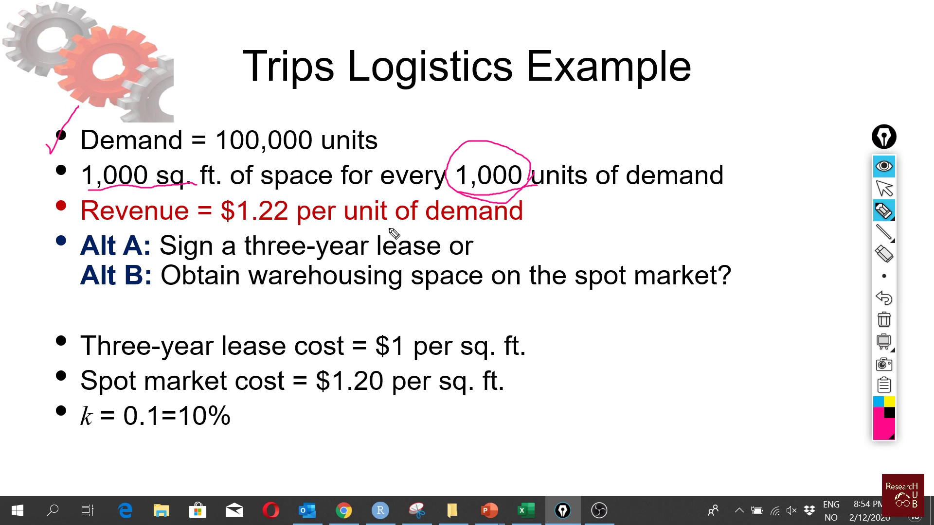
- Mark the Revenue line, link demand to space with a curve, and tick Alt A and Alt B
mouse_move(189, 221)
left_mouse_down()
mouse_move(196, 227)
mouse_move(214, 199)
left_mouse_up()
mouse_move(317, 145)
left_mouse_down()
mouse_move(299, 205)
mouse_move(290, 203)
left_mouse_up()
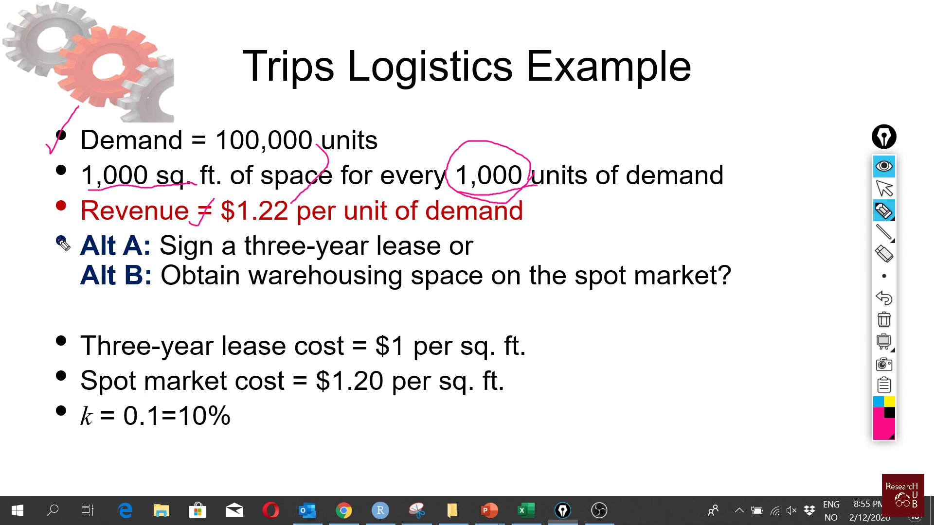
left_click_drag(57, 239, 114, 219)
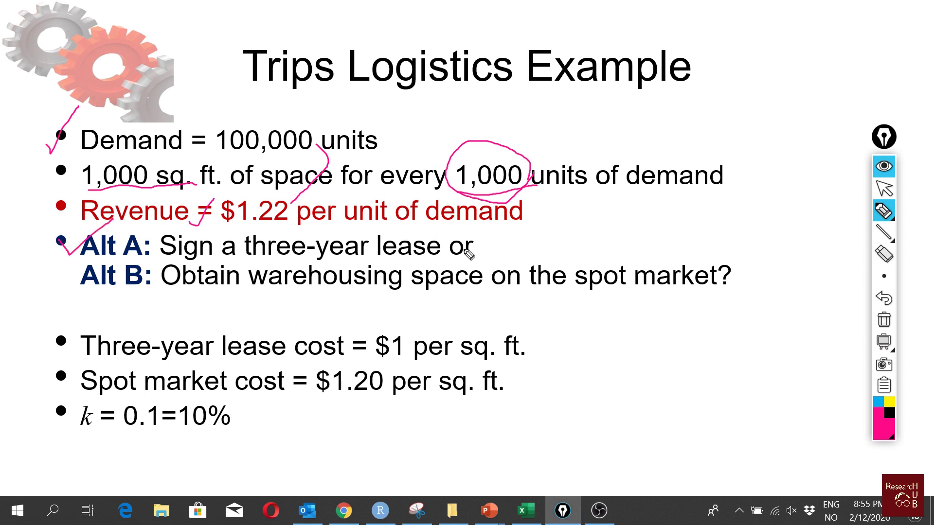
mouse_move(58, 276)
left_mouse_down()
mouse_move(73, 292)
mouse_move(100, 281)
left_mouse_up()
- Underline spot market, $1.20 and 0.1=10%, circle $1, and tick the spot cost and k bullets
left_click_drag(544, 296, 686, 292)
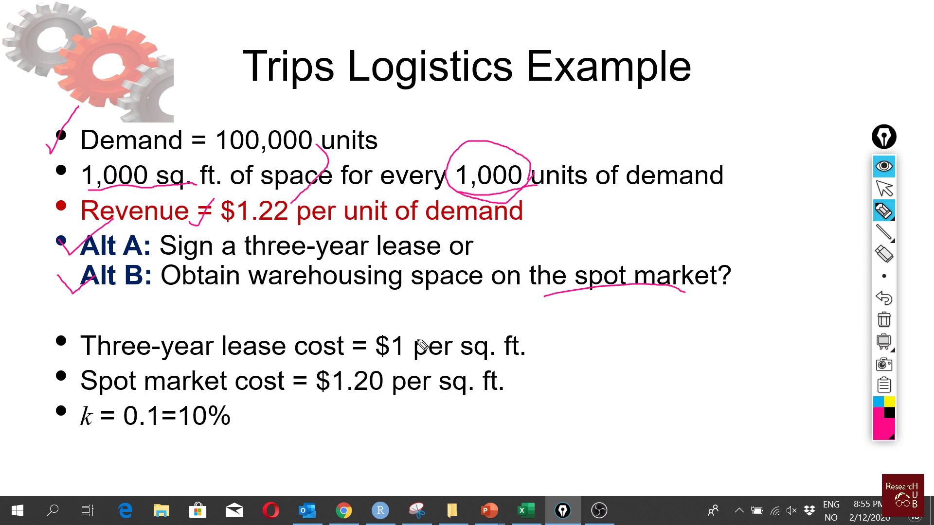
mouse_move(418, 342)
left_mouse_down()
mouse_move(371, 355)
mouse_move(425, 329)
left_mouse_up()
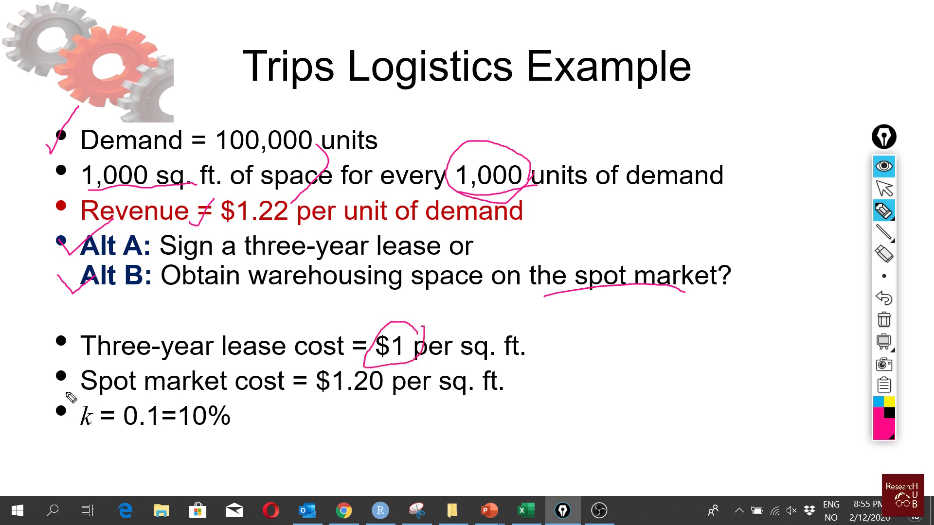
left_click_drag(50, 382, 86, 361)
left_click_drag(322, 403, 410, 386)
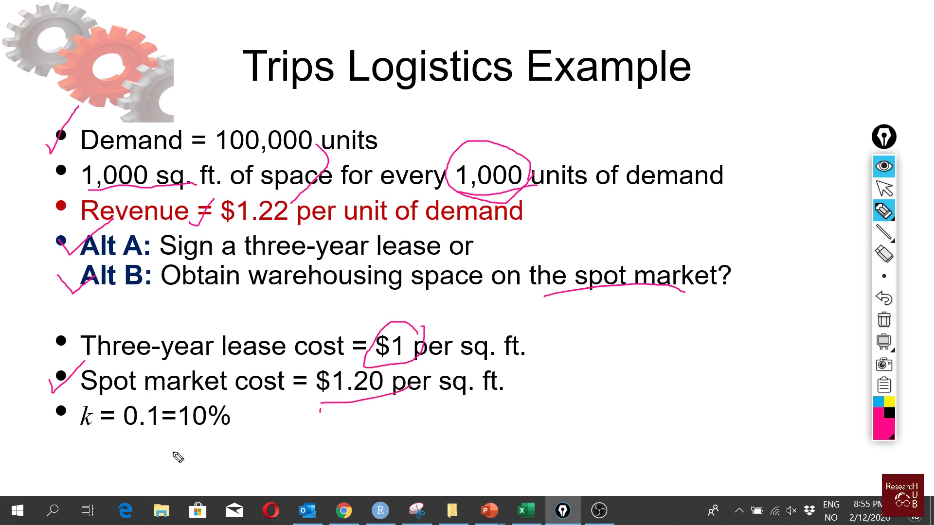
left_click_drag(40, 418, 75, 394)
left_click_drag(152, 436, 270, 425)
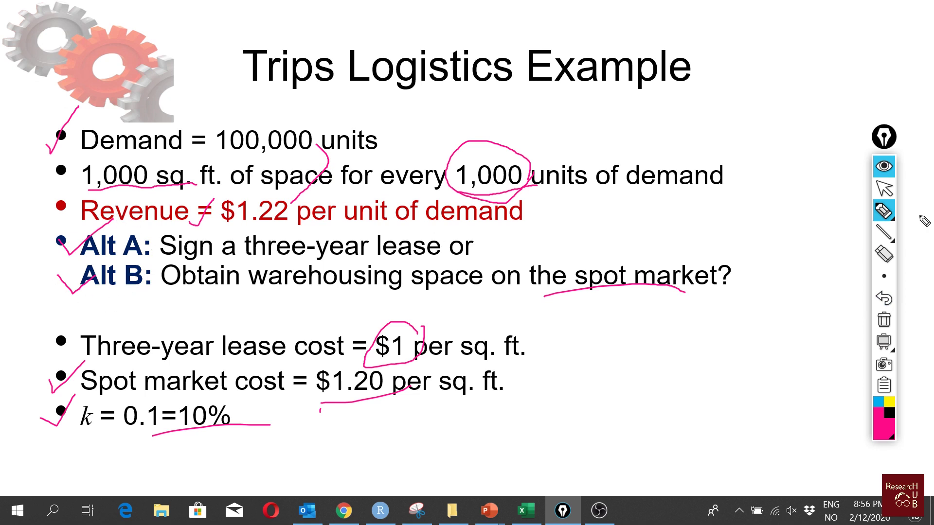
- Switch to Excel and review the inputs in B3 through B8 and the row 10 profit label
left_click(883, 189)
key("alt+Tab")
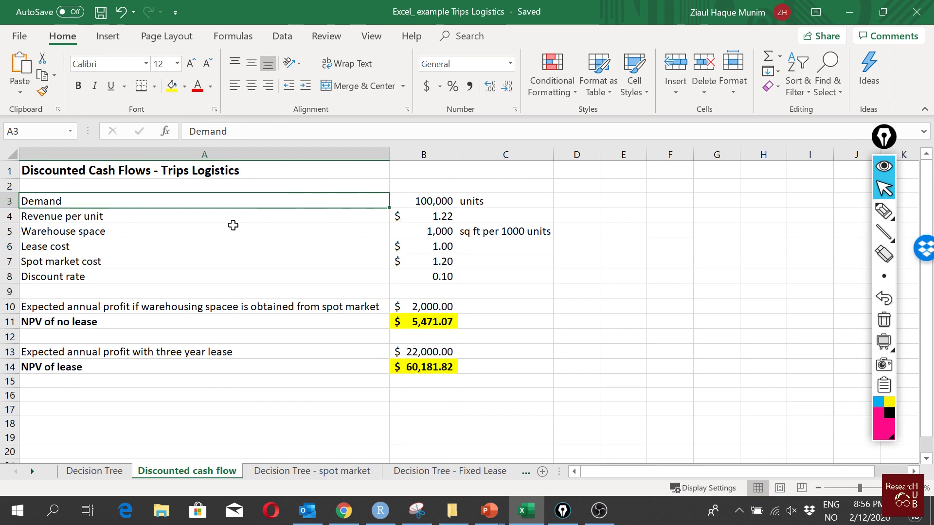
left_click(422, 203)
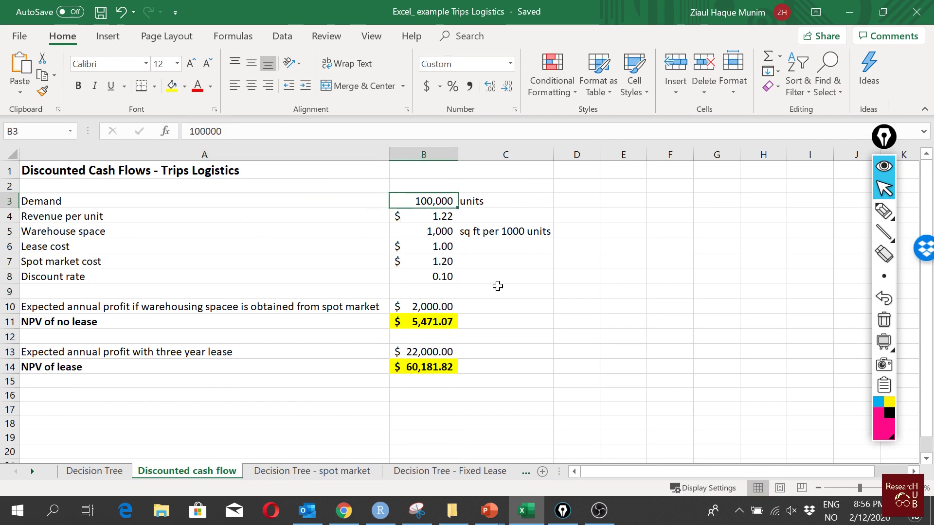
left_click(451, 218)
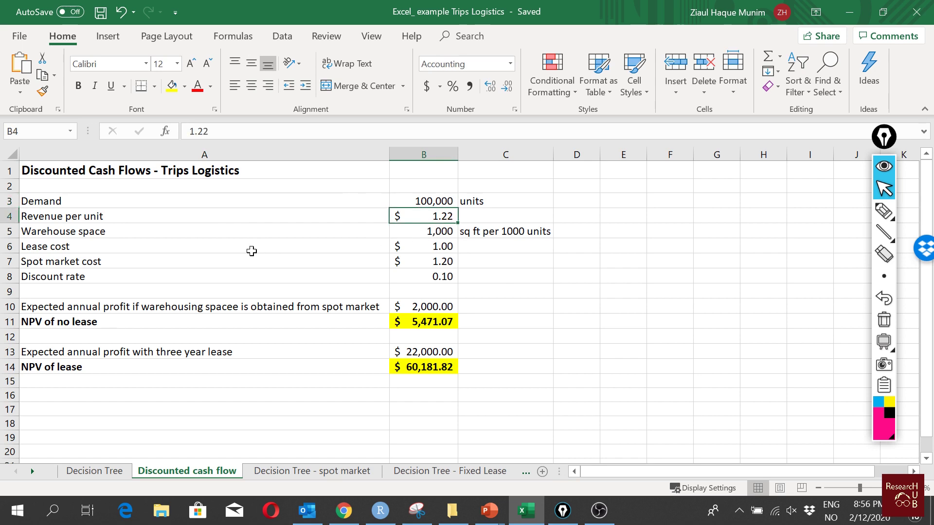
left_click(427, 233)
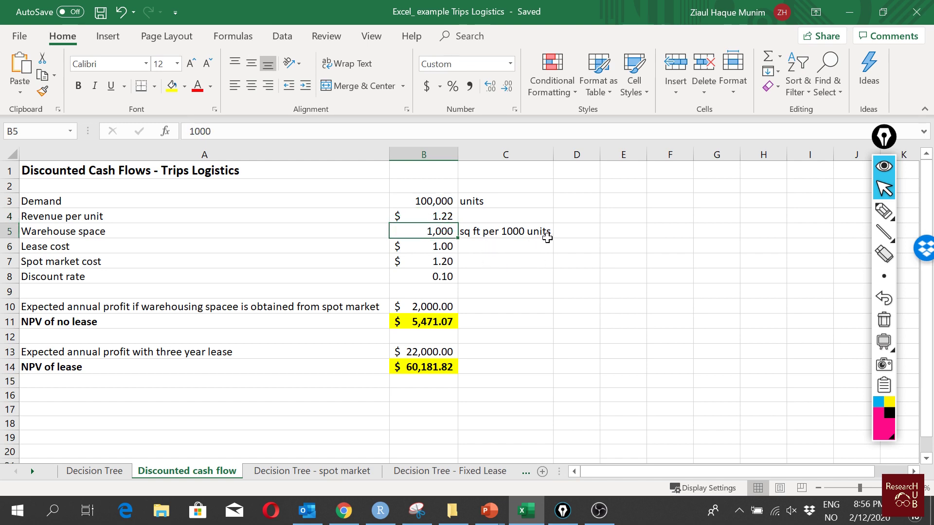
left_click(445, 249)
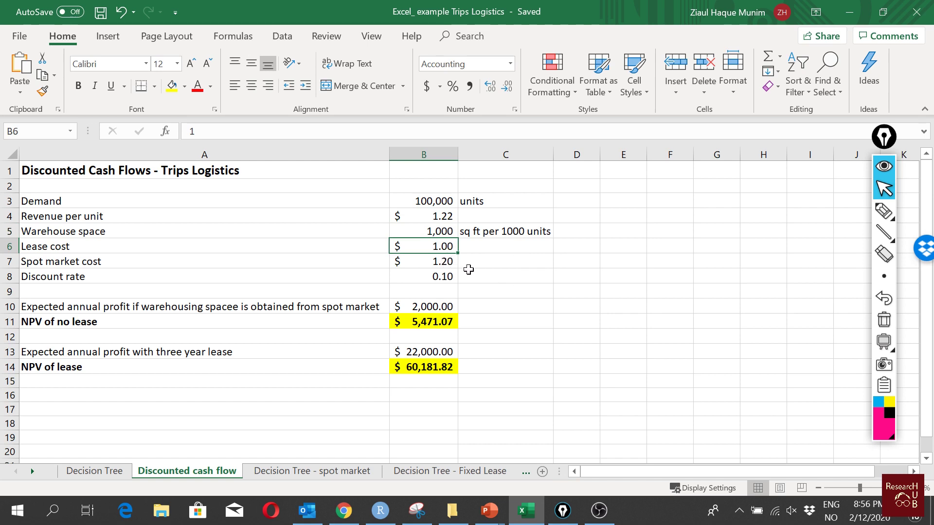
left_click(449, 258)
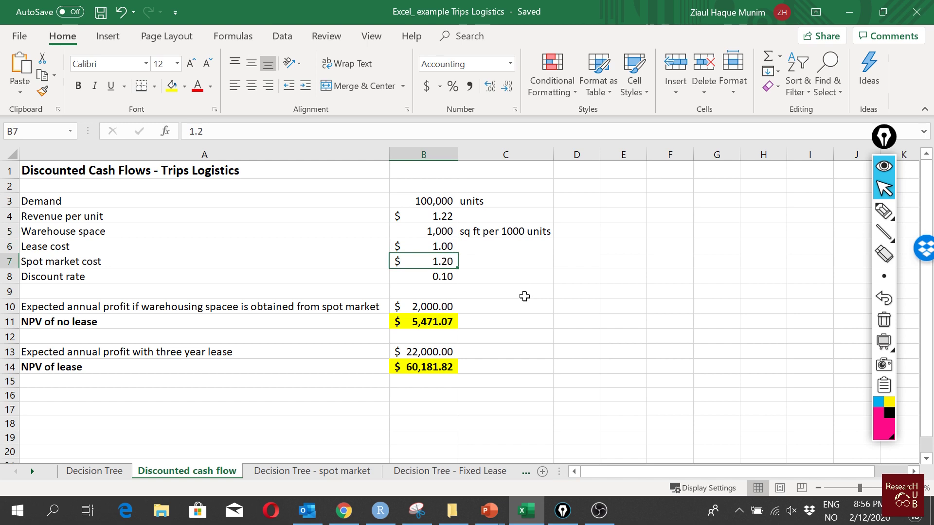
left_click(443, 278)
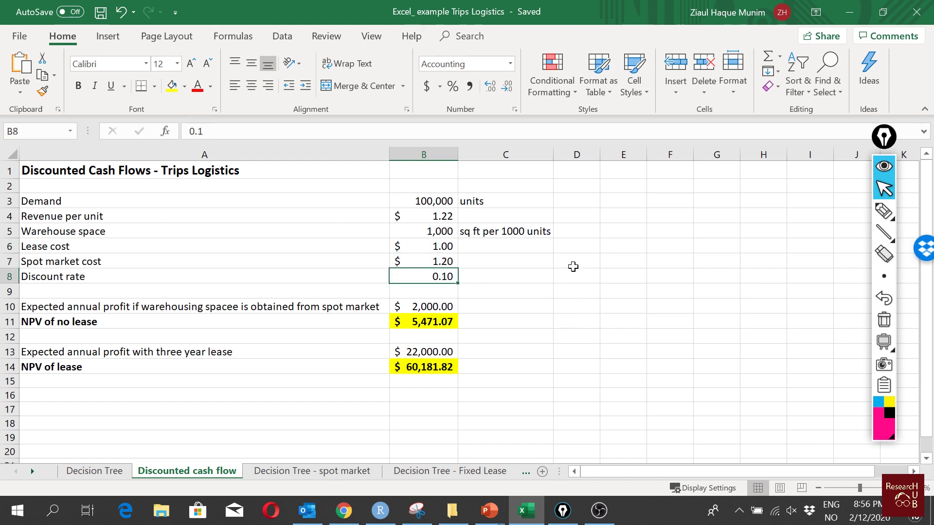
left_click(119, 311)
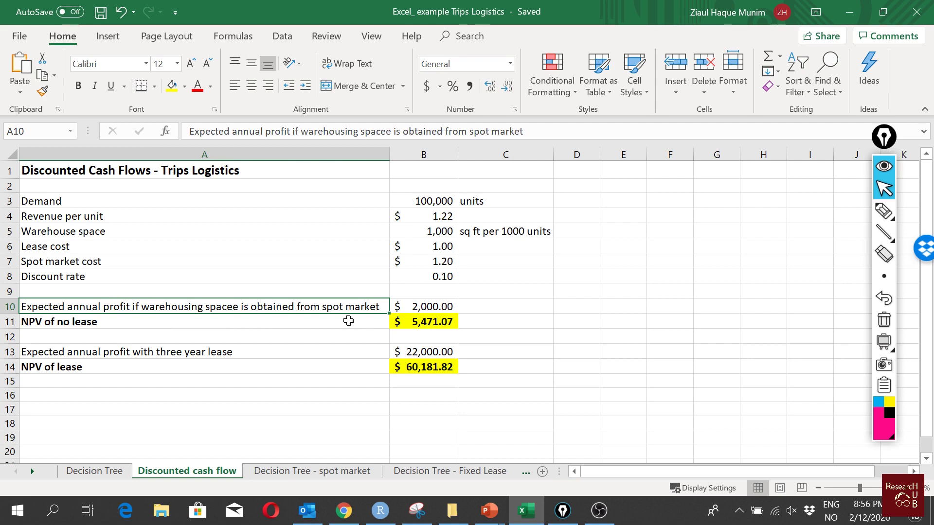
- Open B10's formula and highlight the (B3*B4) revenue term, the B3/1000 space term and B5
double_click(429, 307)
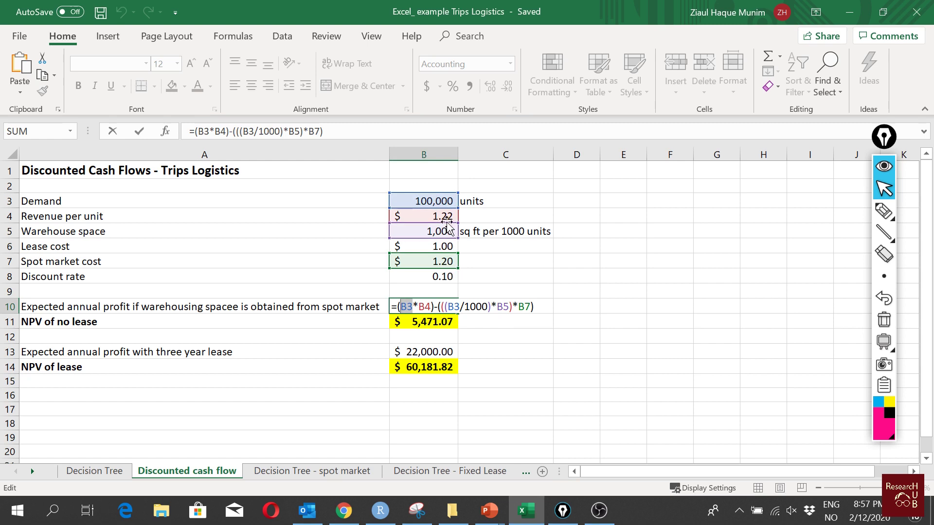
left_click_drag(398, 306, 434, 307)
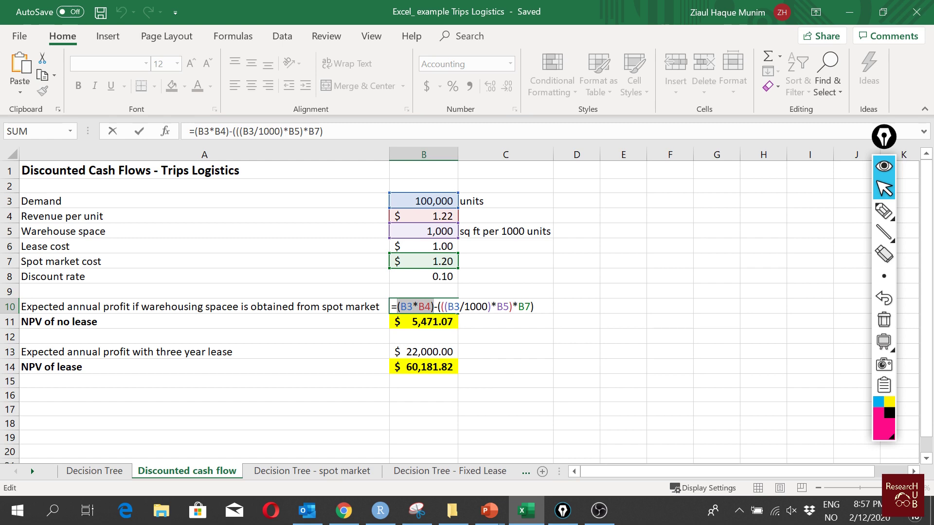
left_click(451, 306)
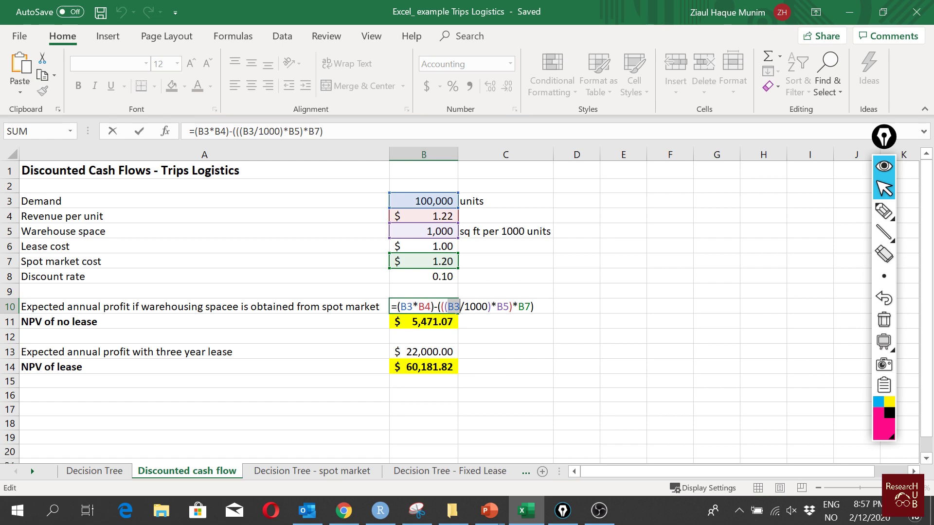
left_click_drag(464, 307, 476, 306)
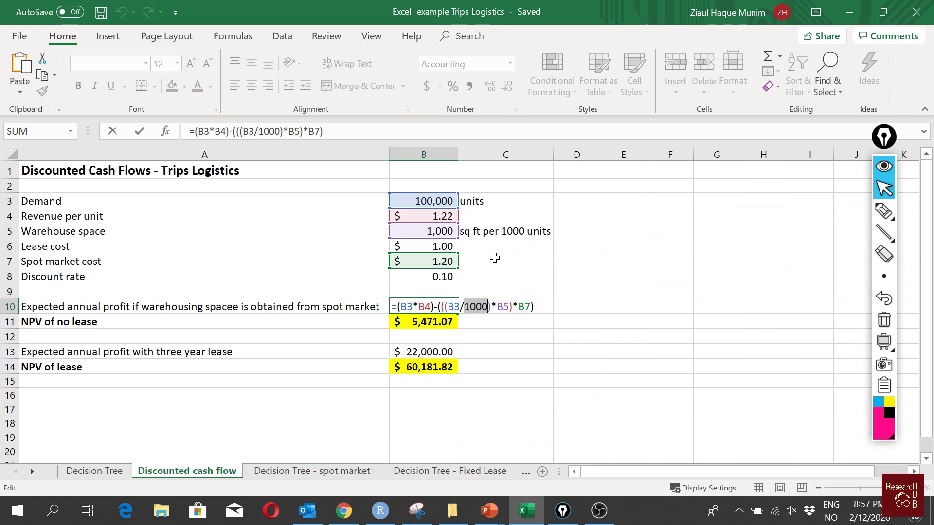
left_click(482, 307)
left_click_drag(447, 306, 488, 307)
double_click(502, 307)
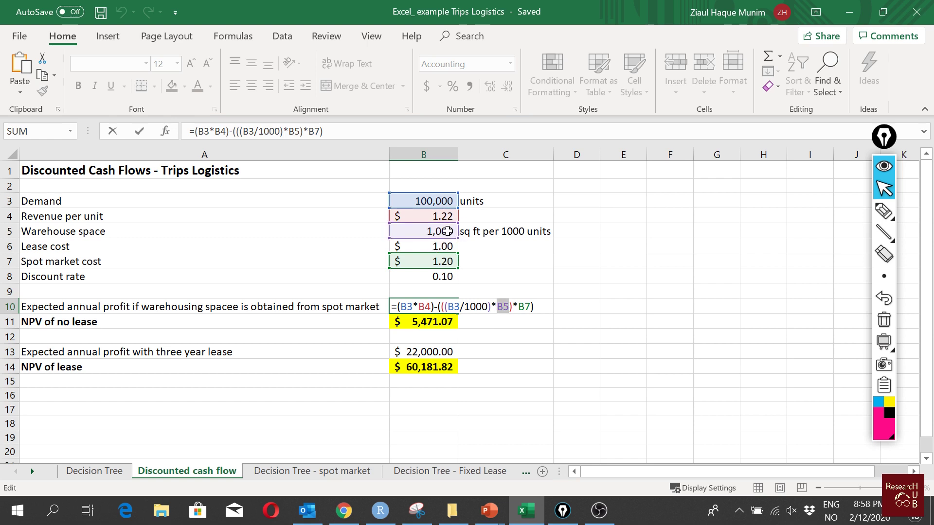
- Highlight the B7 spot cost and (B3/1000)*B5 space terms in B10's formula
key("End")
key("shift+Left")
key("shift+Left")
key("shift+Left")
key("shift+Left")
key("shift+Left")
key("shift+Left")
key("shift+Left")
key("shift+Left")
key("shift+Left")
key("shift+Left")
key("shift+Left")
key("shift+Left")
key("shift+Left")
key("shift+Left")
key("shift+Left")
key("shift+Left")
key("shift+Left")
key("shift+Left")
key("shift+Left")
key("shift+Left")
key("shift+Left")
key("shift+Left")
key("shift+Left")
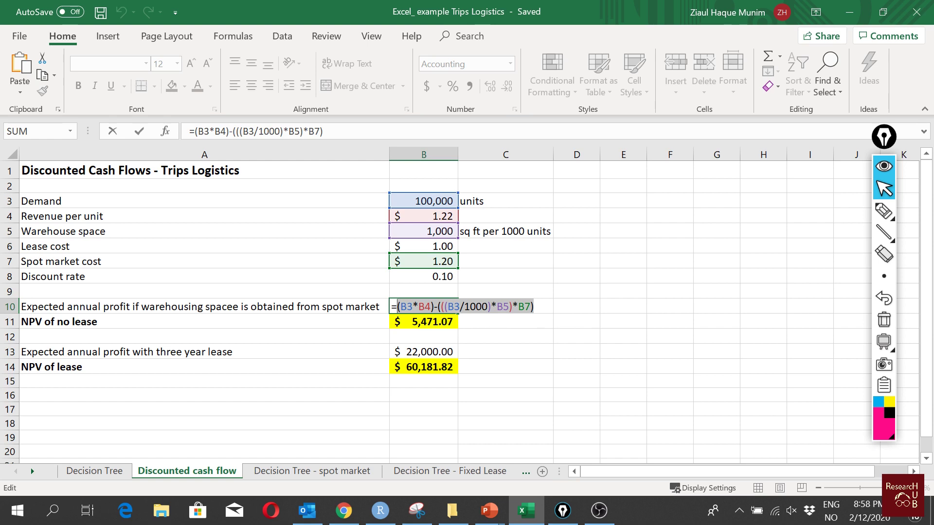
left_click(469, 307)
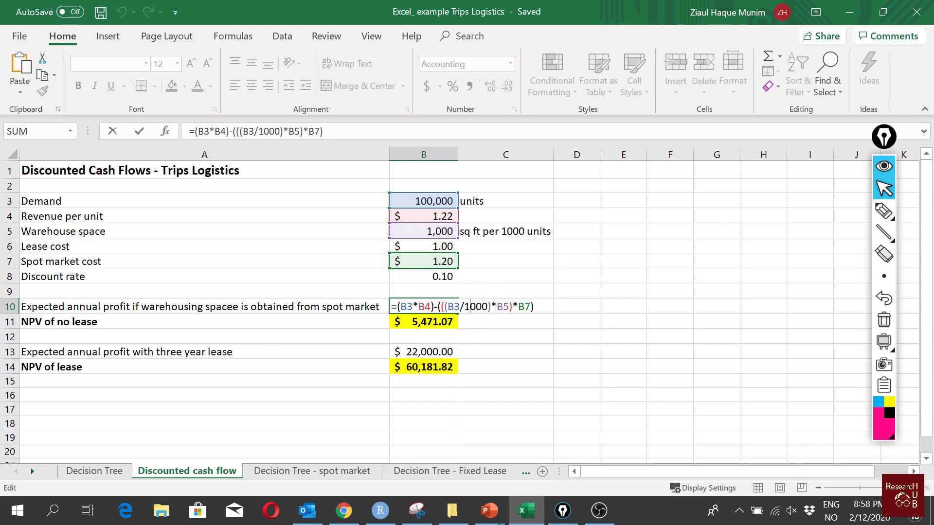
left_click_drag(446, 306, 510, 306)
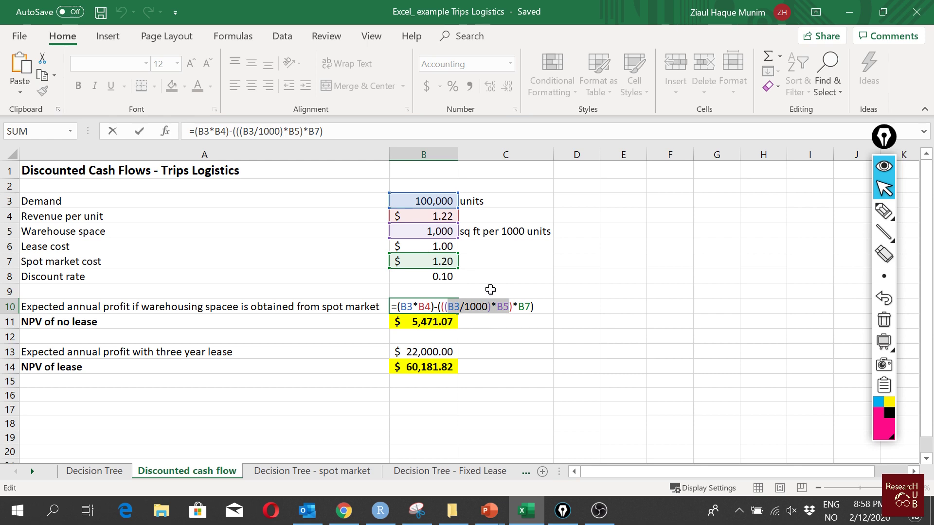
left_click(463, 306)
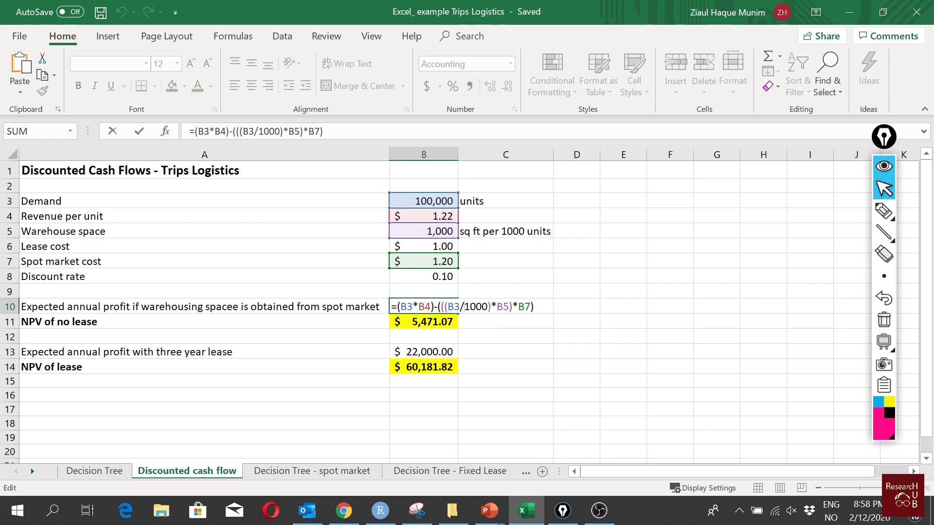
left_click_drag(446, 306, 509, 306)
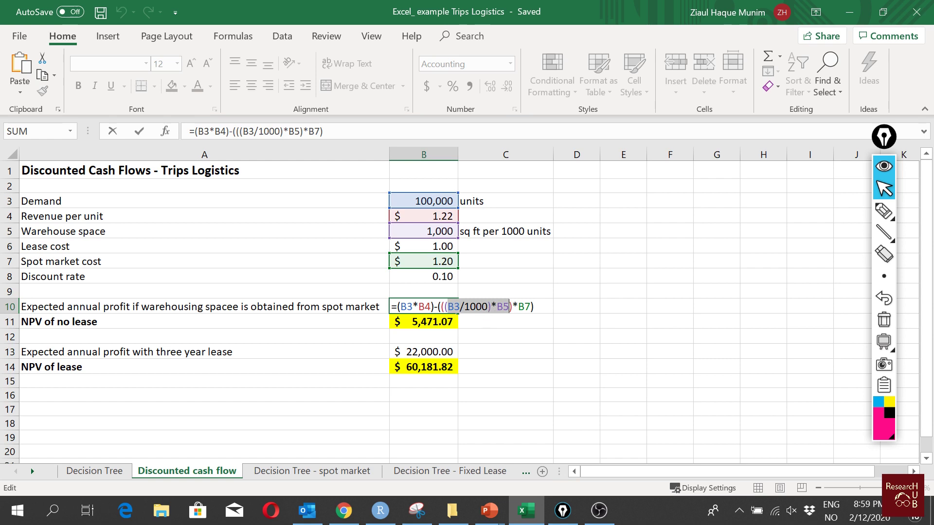
left_click(483, 308)
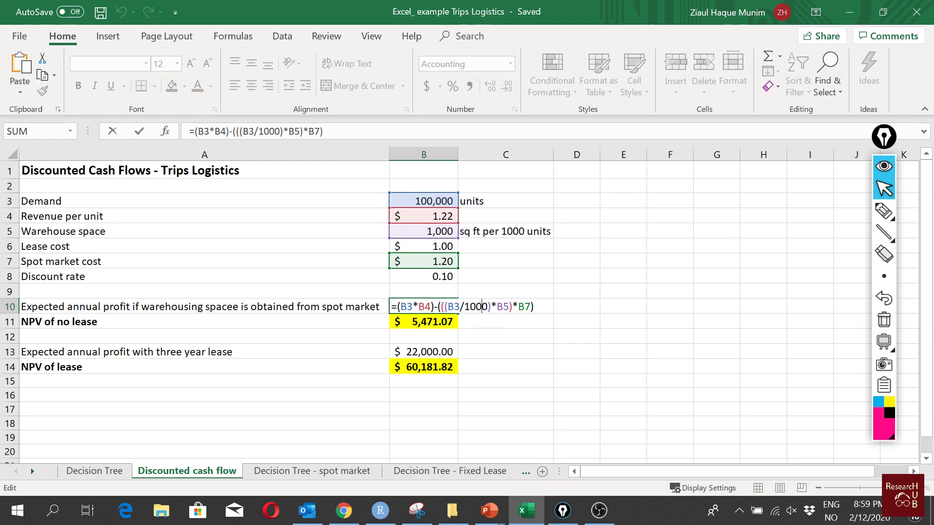
left_click_drag(509, 306, 447, 306)
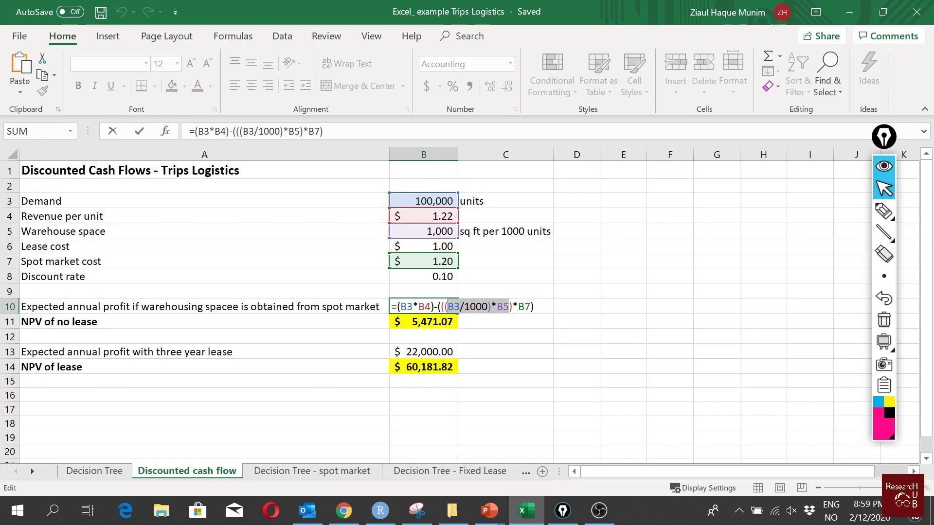
- Commit B10's formula unchanged so it shows $2,000.00, then reselect B10
key("Right")
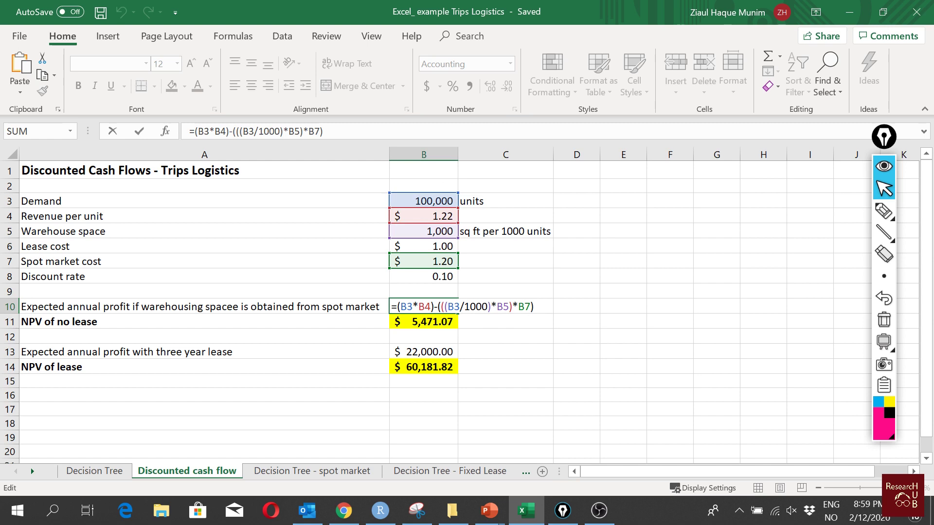
key("Return")
left_click(438, 307)
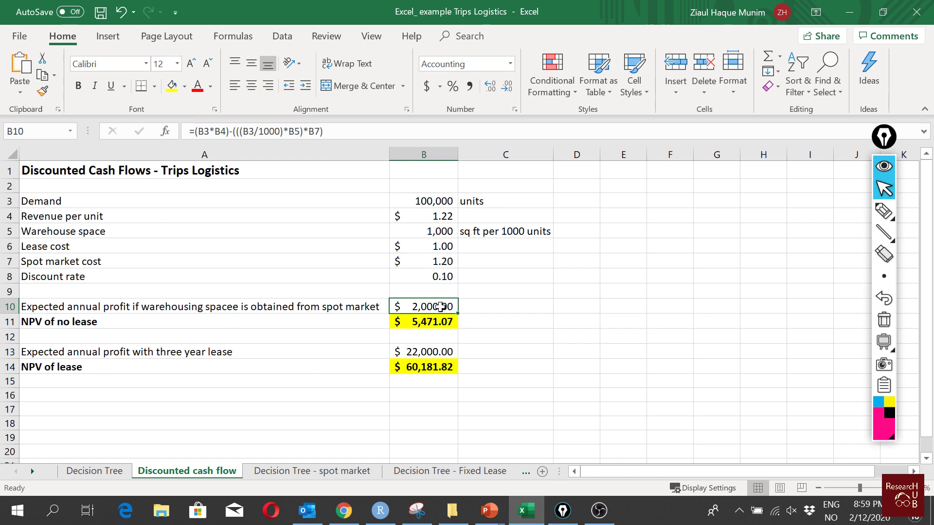
- Bring up slide 24, Discounted Cash Flow Analysis, in PowerPoint
key("alt+Tab")
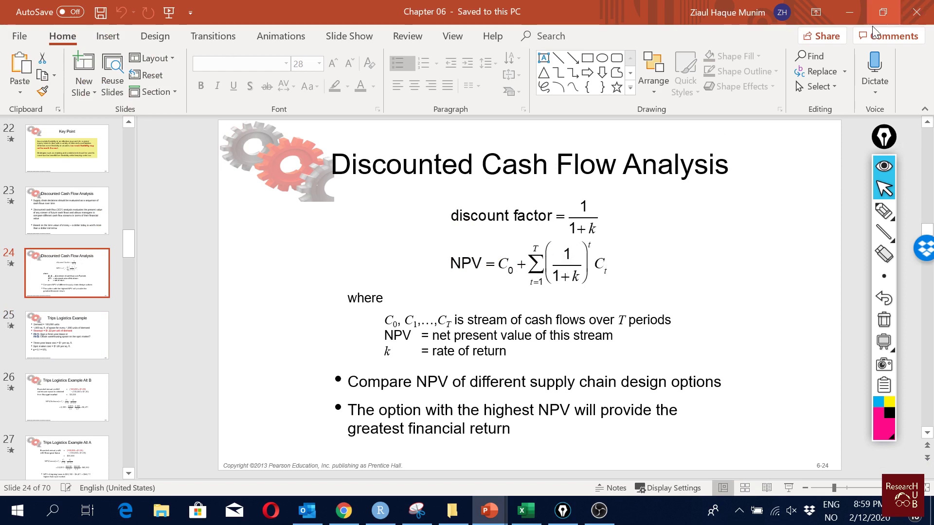
- Back in Excel, highlight the B10 reference and discounted terms in B11's NPV formula
left_click(856, 7)
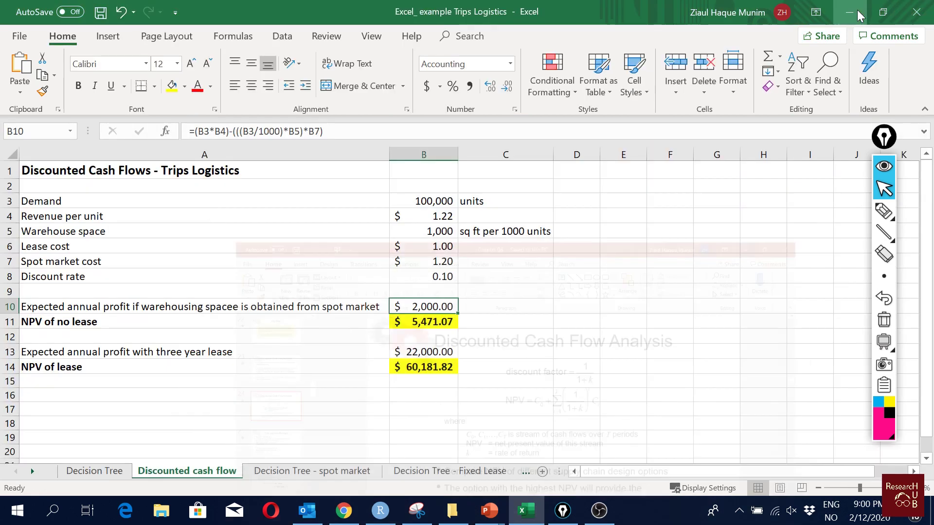
left_click(430, 320)
double_click(430, 321)
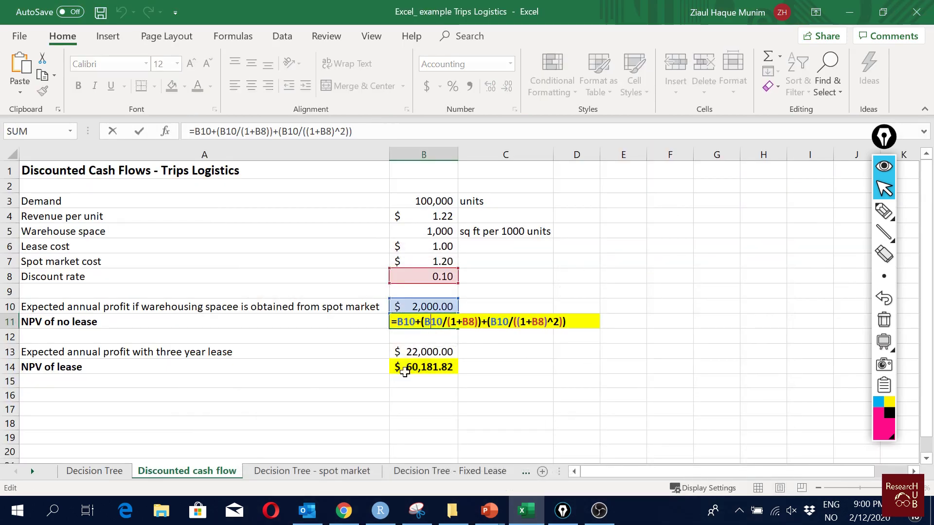
mouse_move(416, 322)
left_mouse_down()
mouse_move(397, 322)
mouse_move(441, 322)
mouse_move(424, 322)
left_mouse_up()
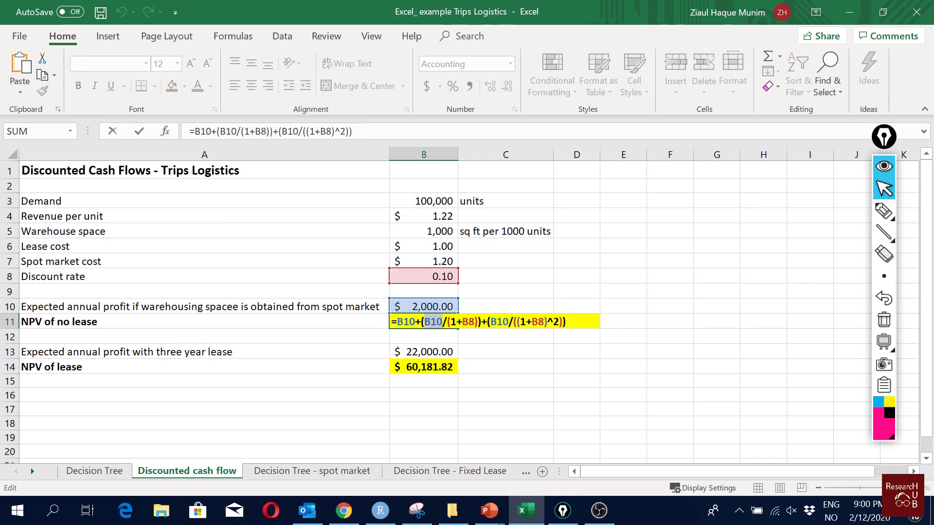
left_click(456, 322)
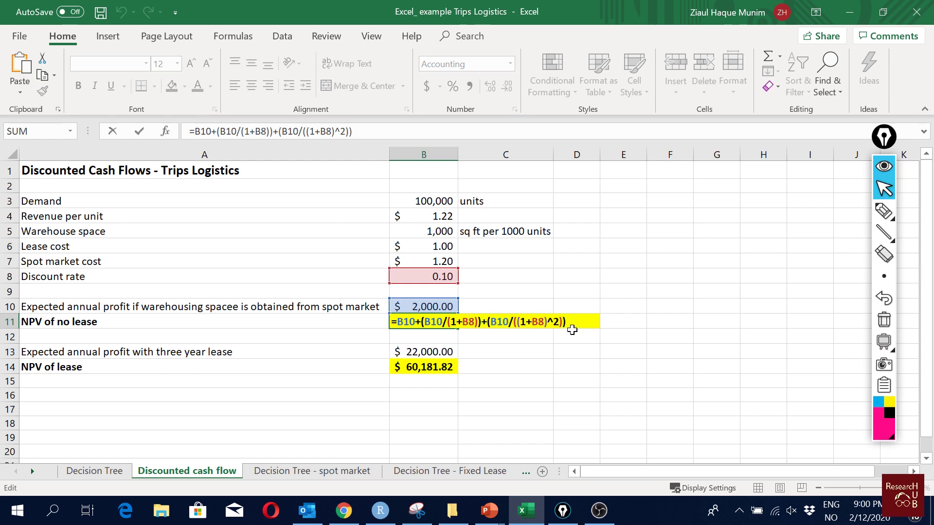
left_click_drag(560, 322, 487, 322)
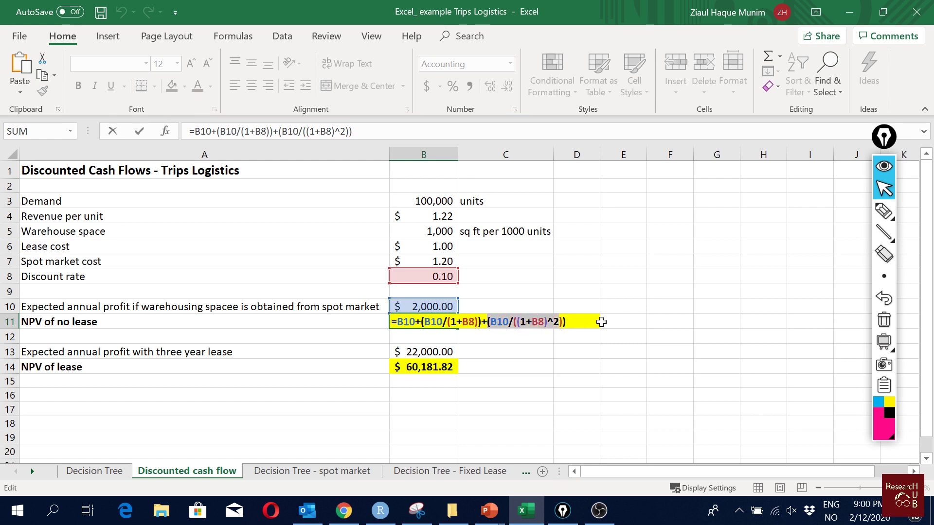
key("End")
key("Return")
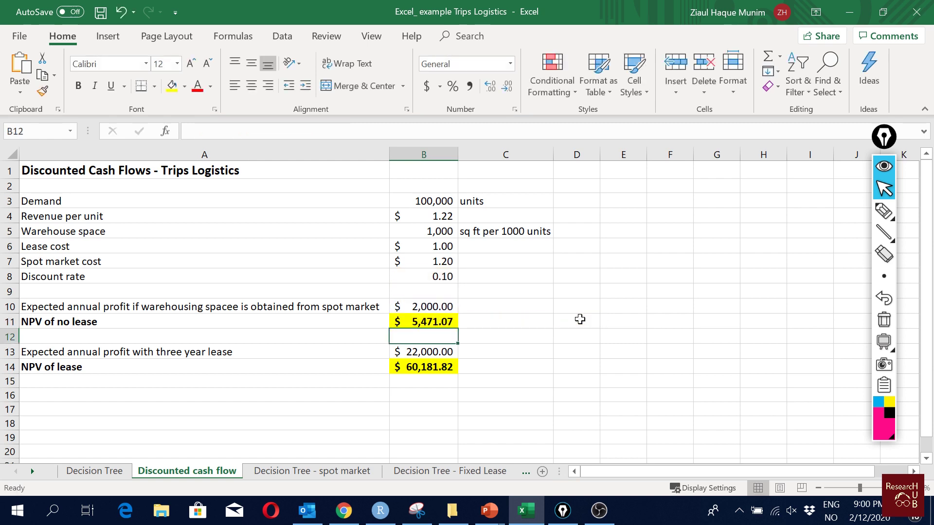
left_click(440, 323)
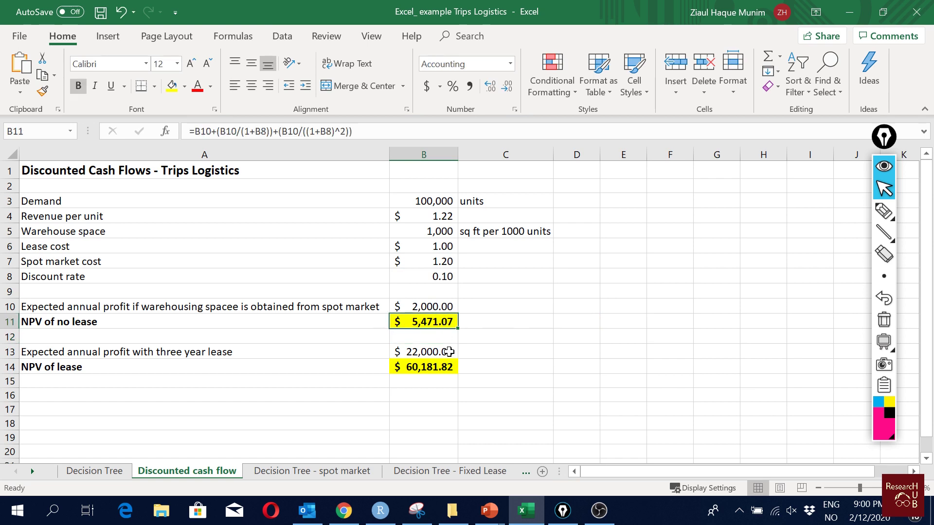
left_click(440, 338)
left_click(436, 324)
left_click(427, 306)
left_click(423, 321)
double_click(435, 307)
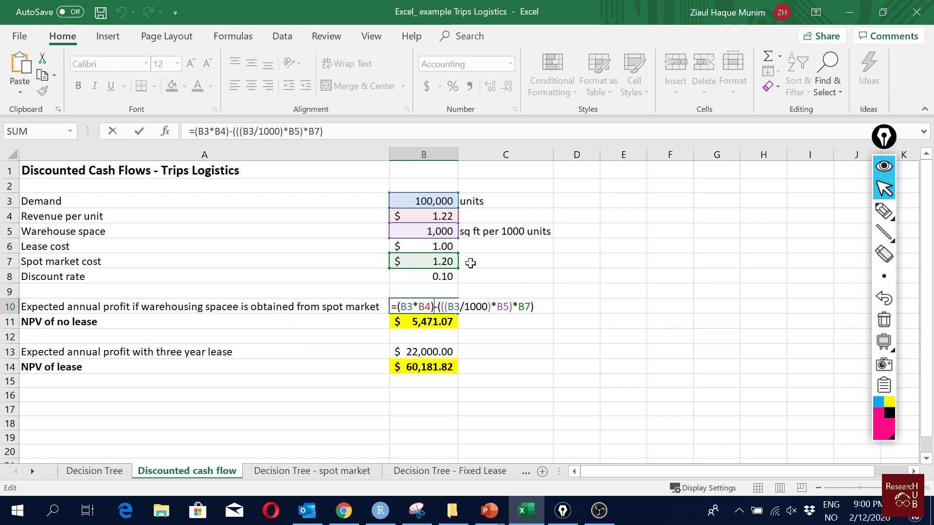
key("Escape")
left_click(135, 351)
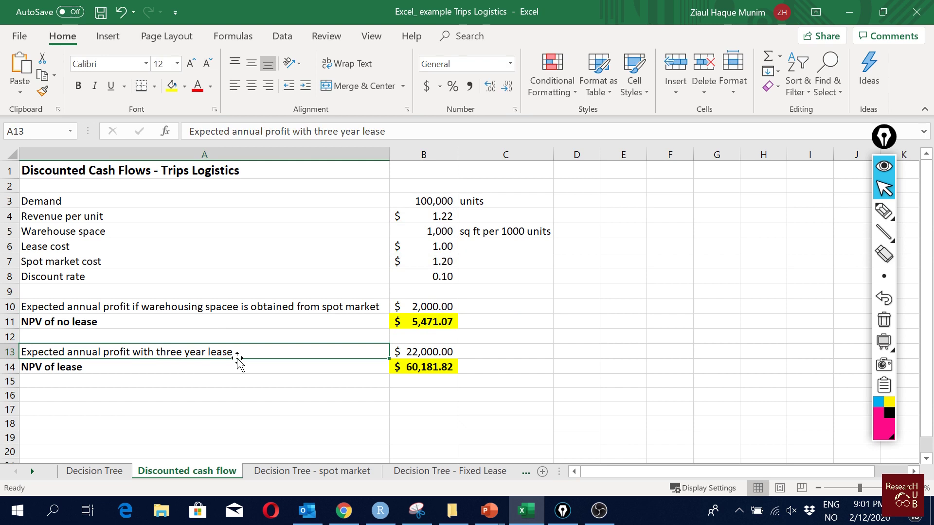
left_click(441, 352)
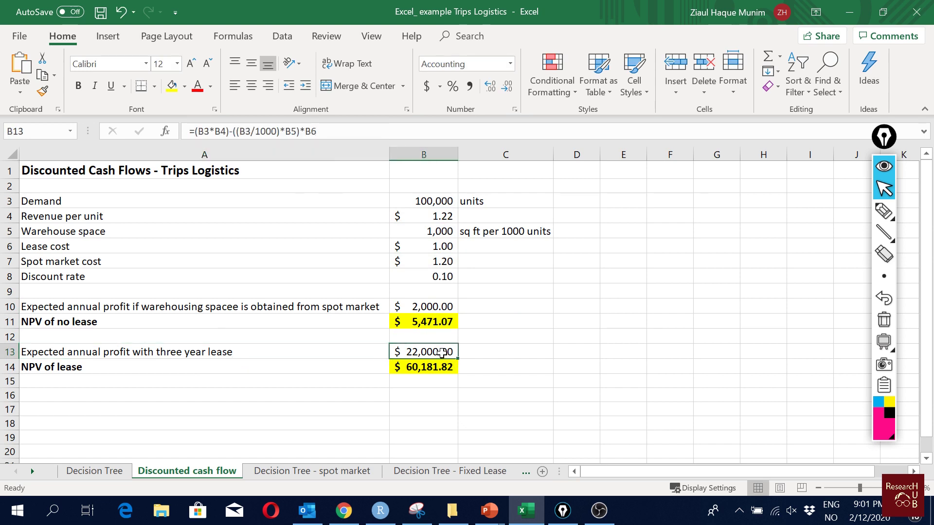
double_click(442, 352)
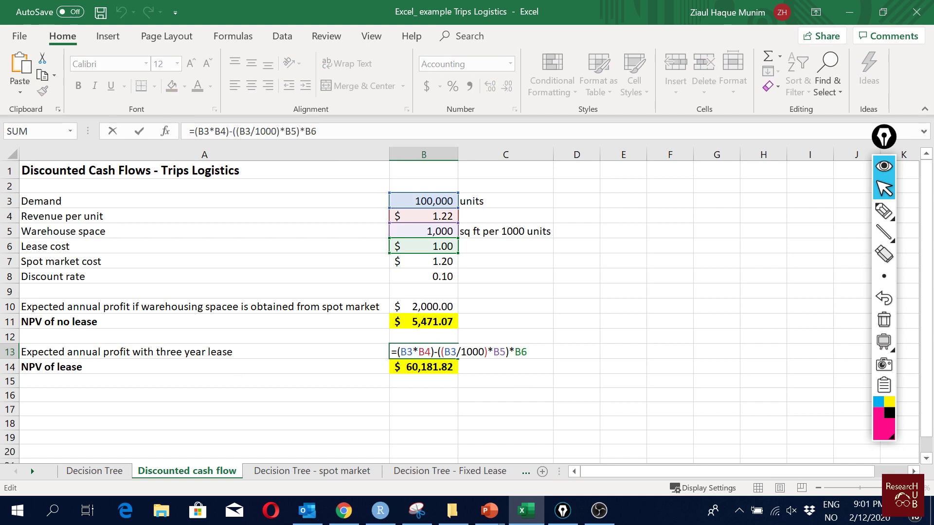
left_click_drag(435, 352, 397, 352)
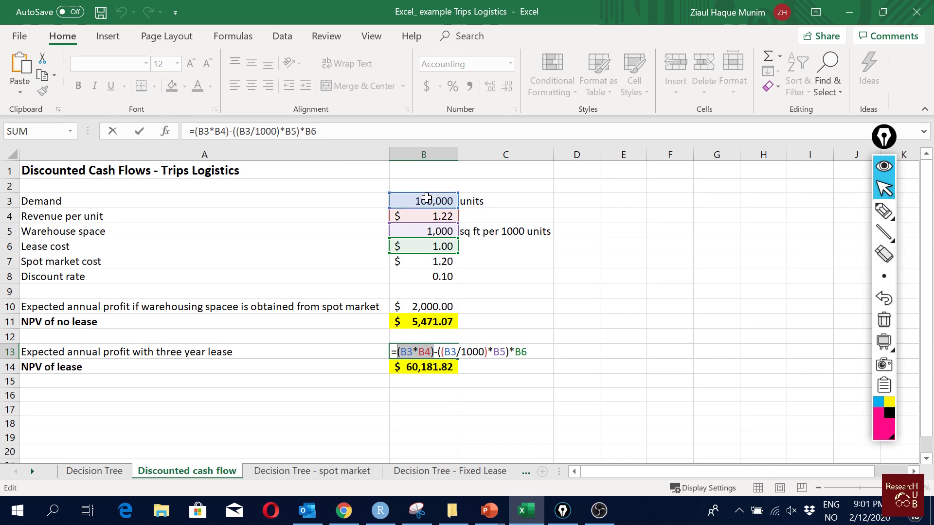
left_click(441, 352)
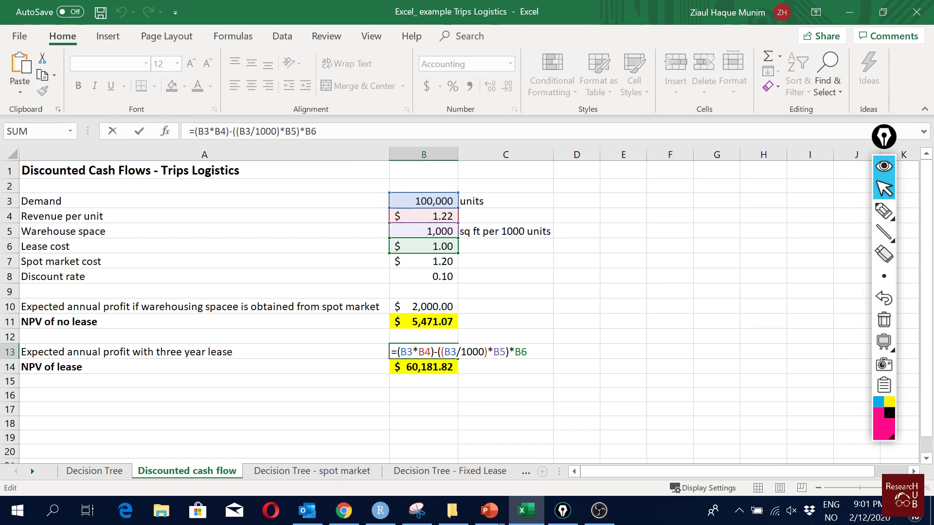
key("shift+End")
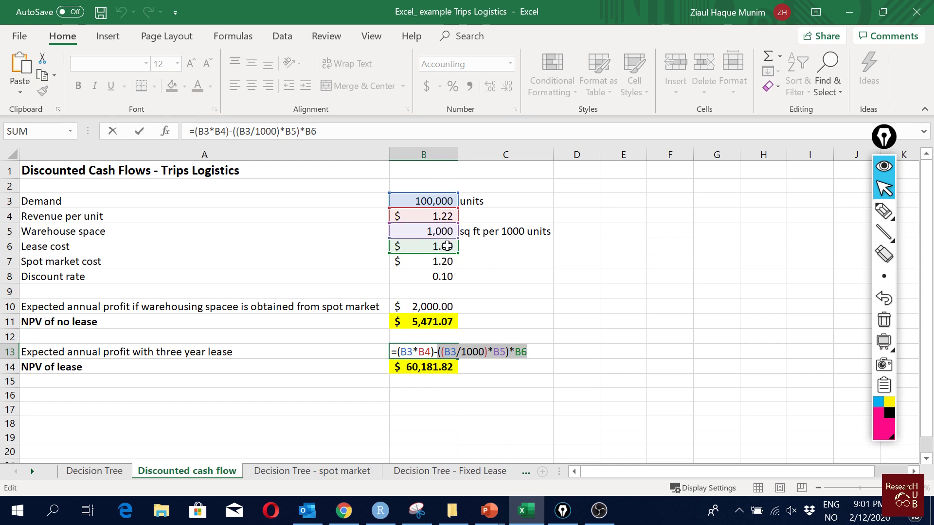
key("Right")
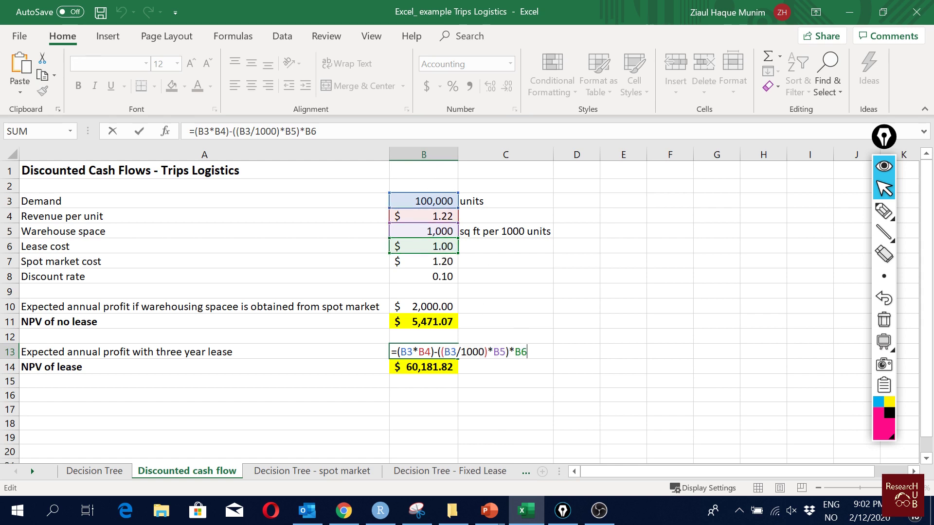
key("Return")
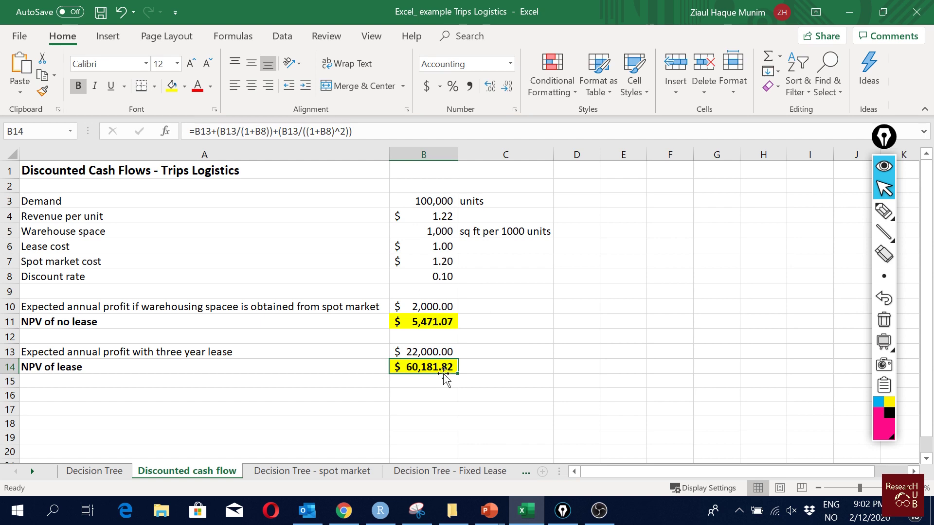
left_click(442, 351)
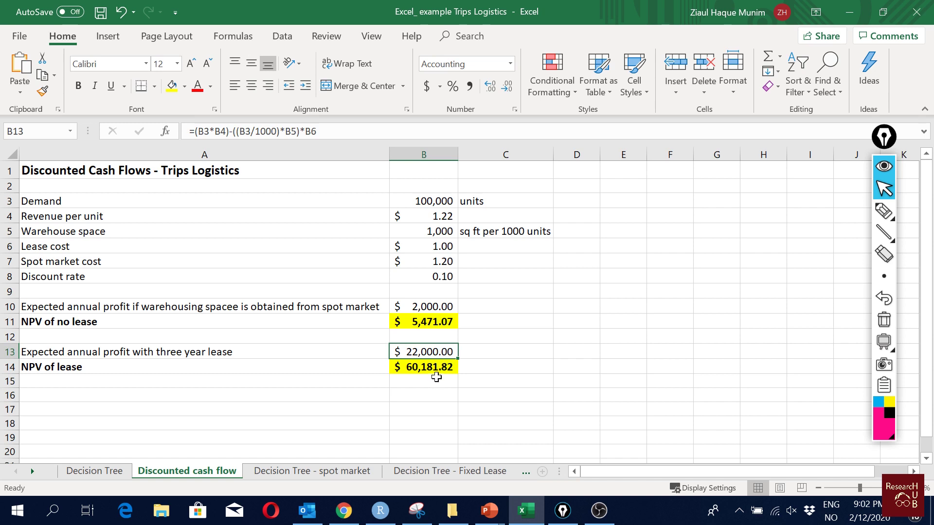
left_click(436, 368)
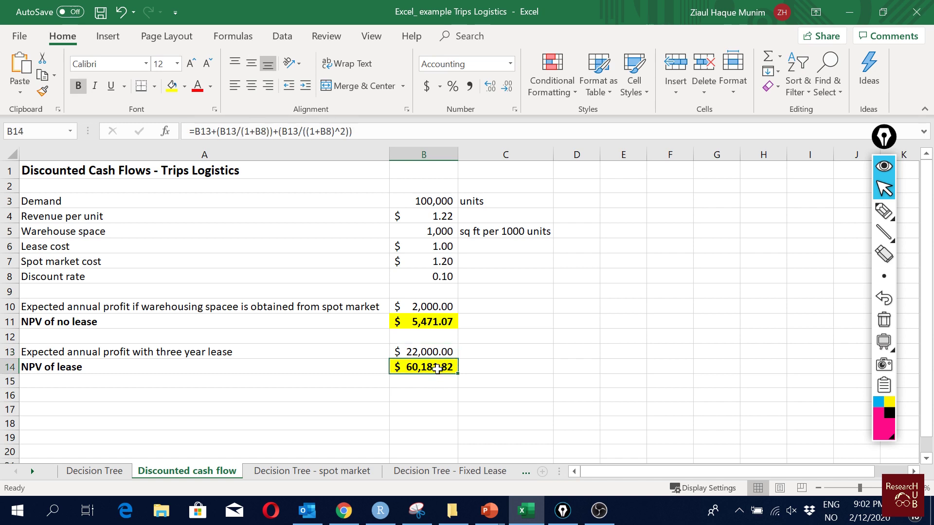
double_click(437, 368)
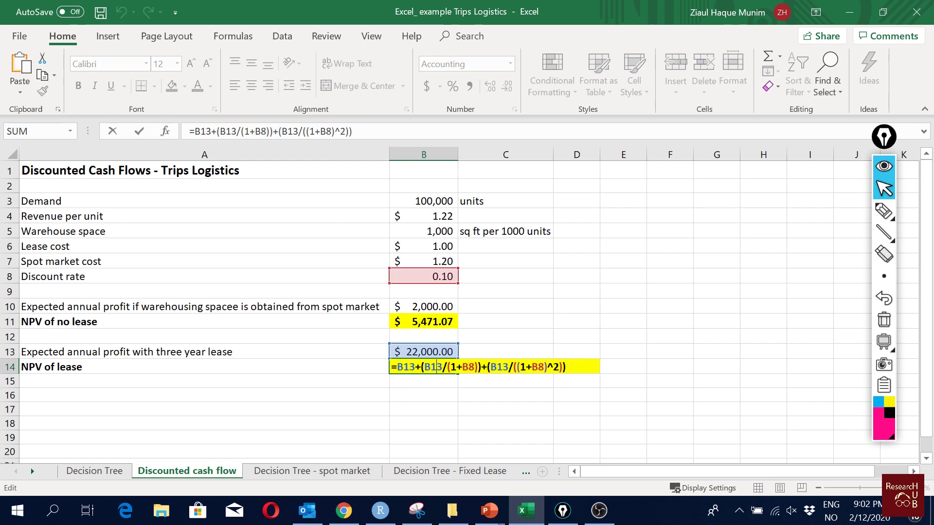
left_click_drag(414, 367, 397, 367)
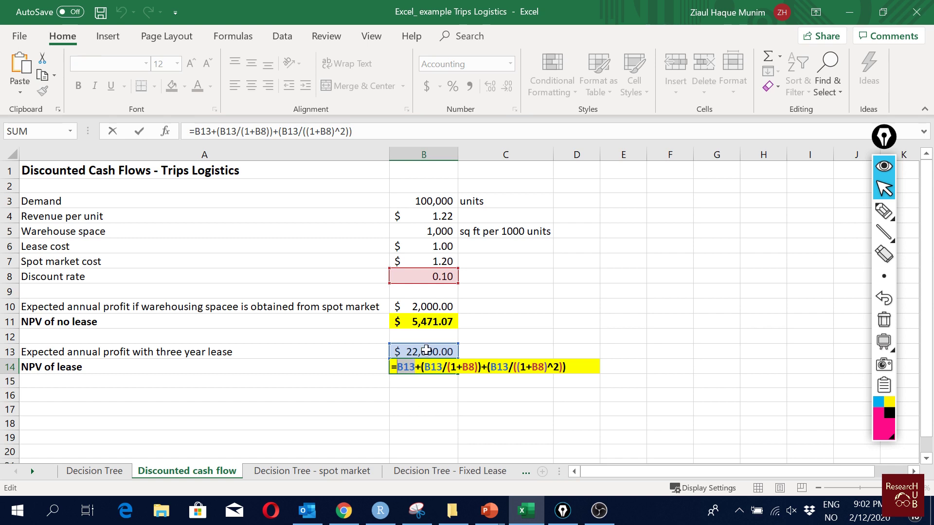
left_click(442, 367)
left_click_drag(449, 366, 474, 366)
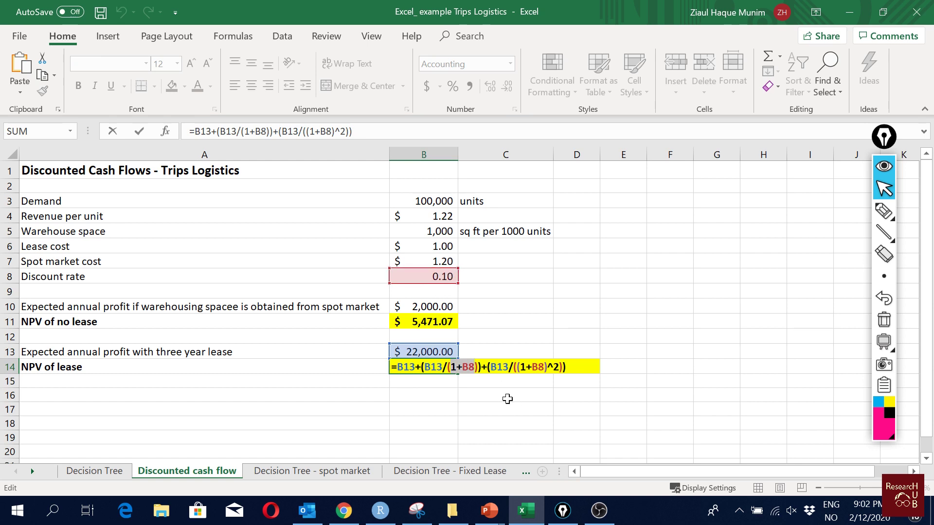
left_click_drag(491, 367, 526, 367)
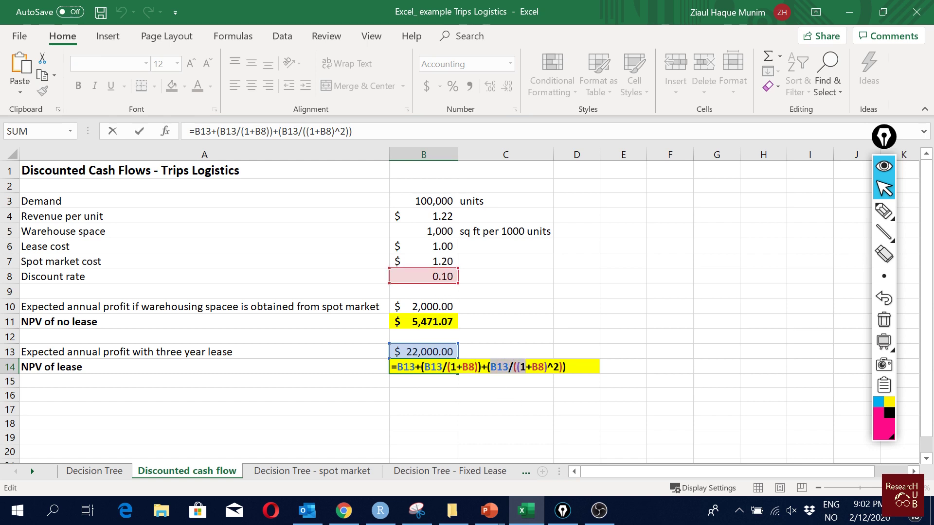
left_click(482, 367)
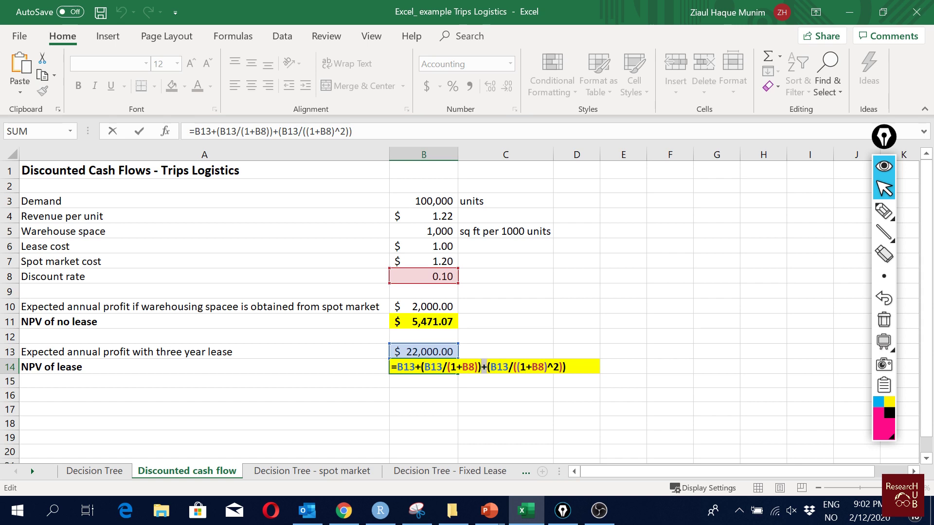
left_click(417, 367)
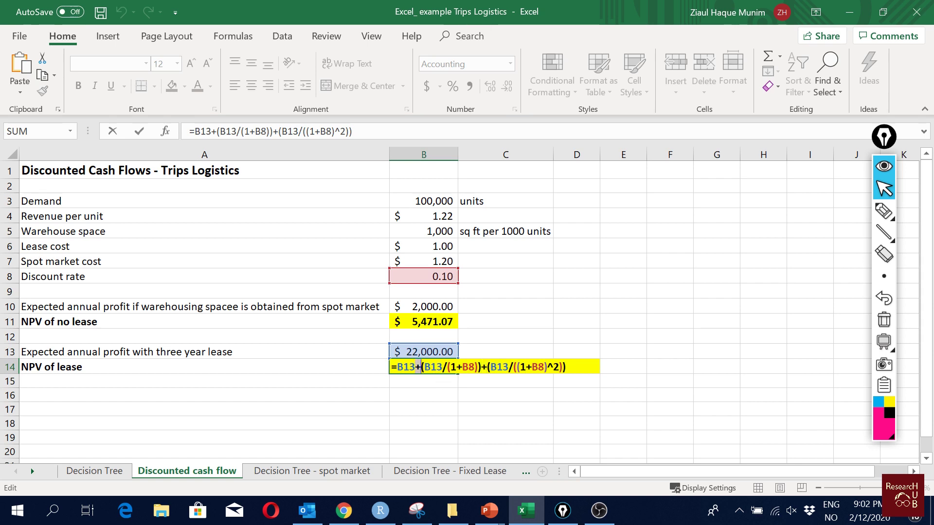
double_click(495, 367)
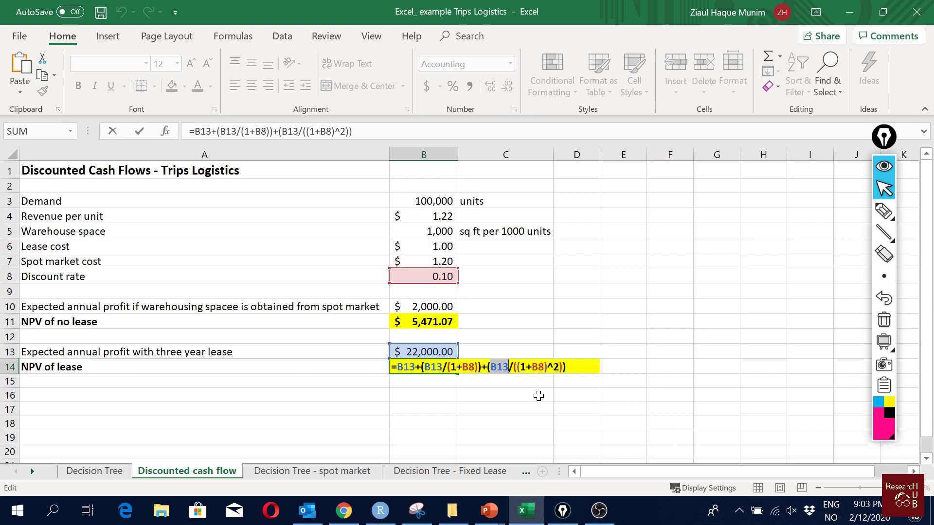
key("Right")
key("Right")
key("Right")
key("Right")
key("Right")
key("Right")
key("Right")
key("Right")
key("shift+Left")
key("shift+Left")
key("shift+Left")
key("shift+Left")
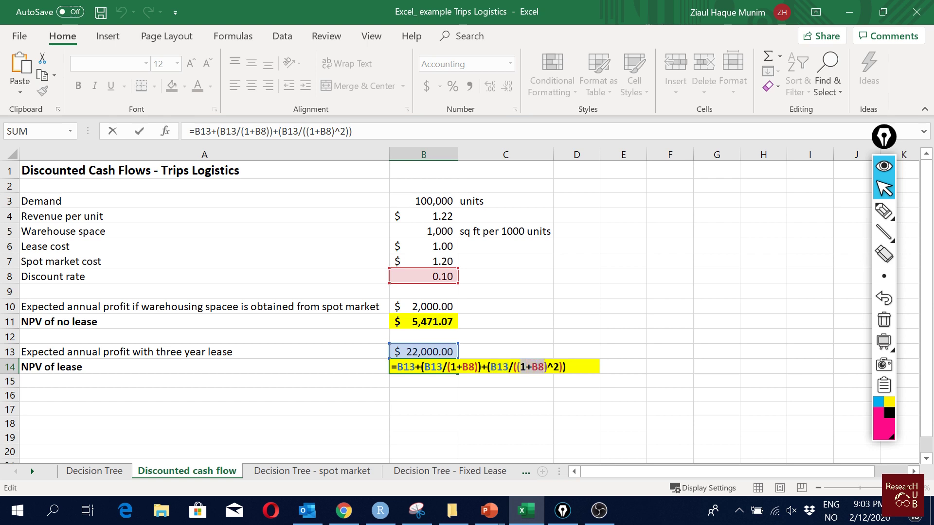
key("Return")
left_click(437, 370)
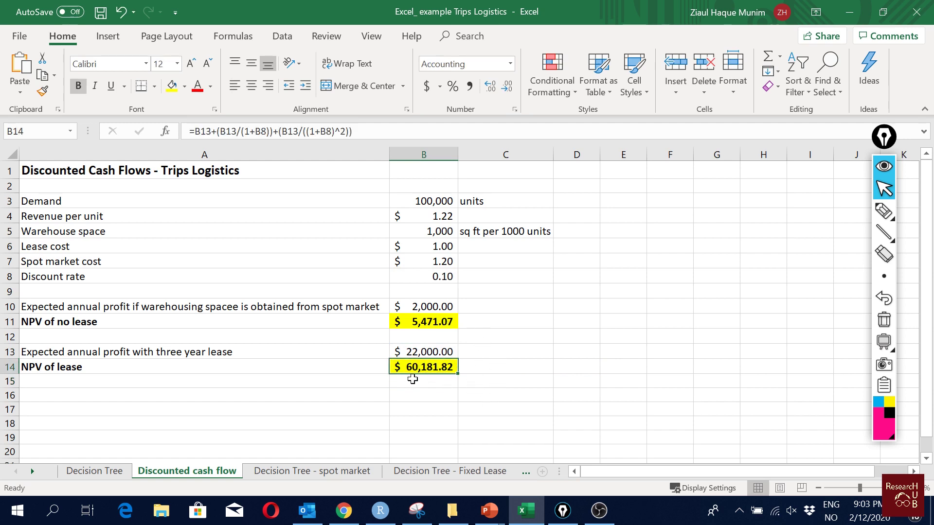
left_click(440, 323)
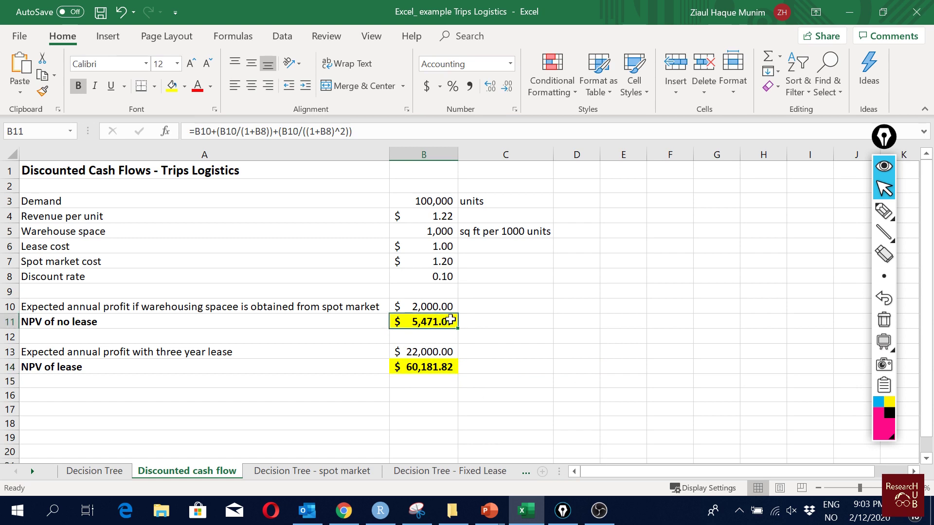